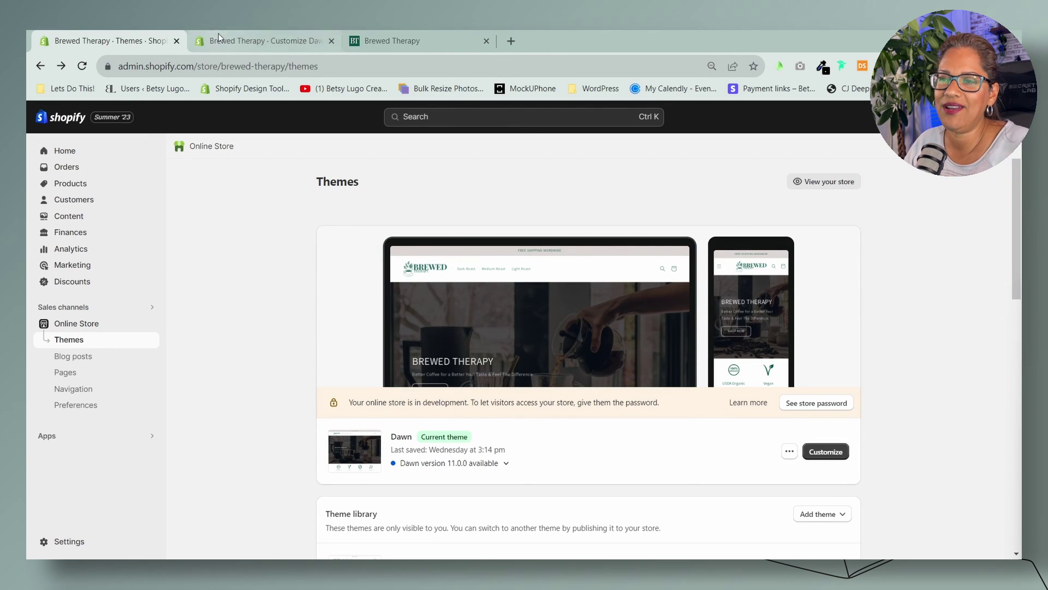
- Bring up the Customize Dawn tab, then look at the live Brewed Therapy storefront
{"action": "left_click", "coordinate": [232, 40]}
{"action": "left_click", "coordinate": [355, 45]}
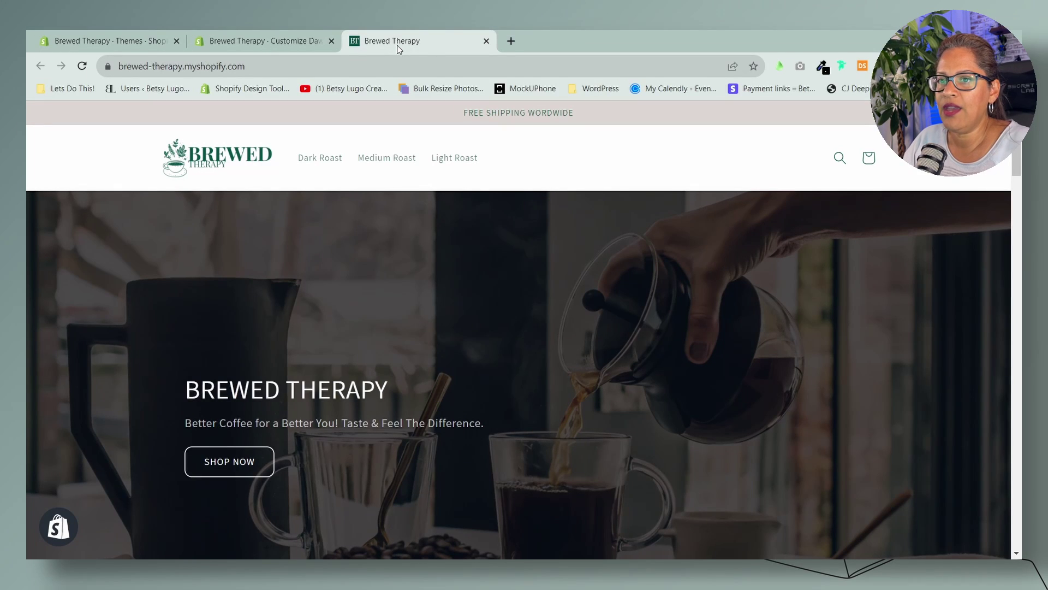
- Back in the Dawn editor, raise the Headings font size scale to 125%, then 150%
{"action": "left_click", "coordinate": [286, 41]}
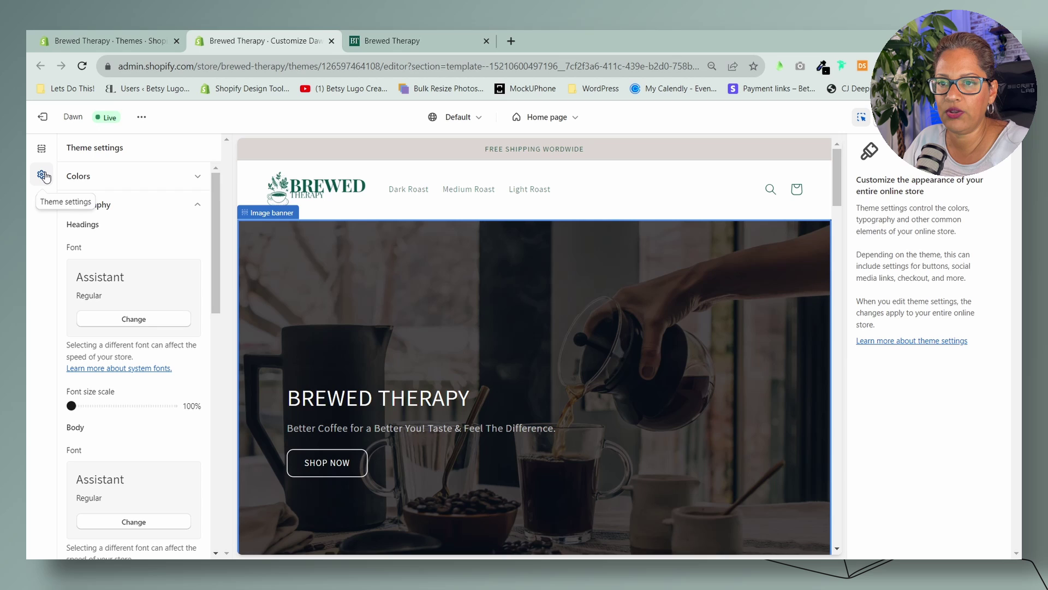
{"action": "left_click", "coordinate": [177, 204]}
{"action": "left_click", "coordinate": [176, 204]}
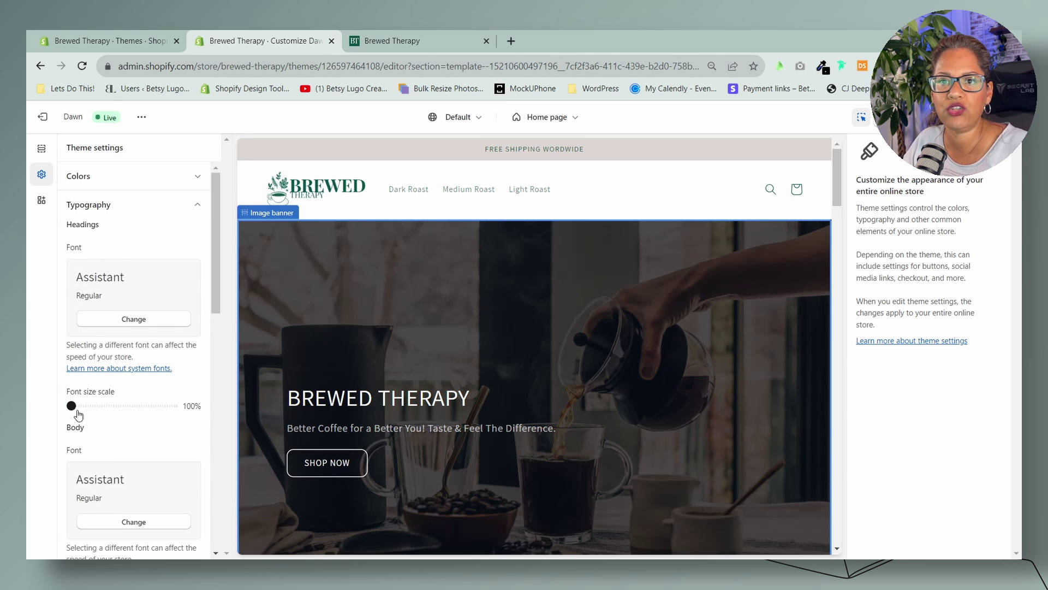
{"action": "left_click_drag", "start_coordinate": [72, 406], "coordinate": [120, 405]}
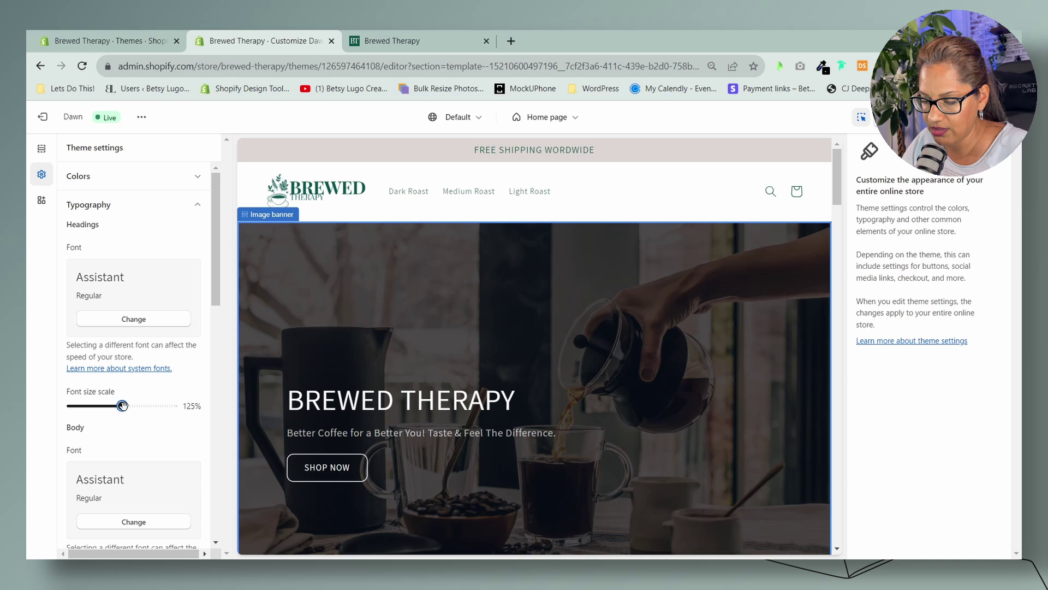
{"action": "left_click_drag", "start_coordinate": [122, 406], "coordinate": [191, 405]}
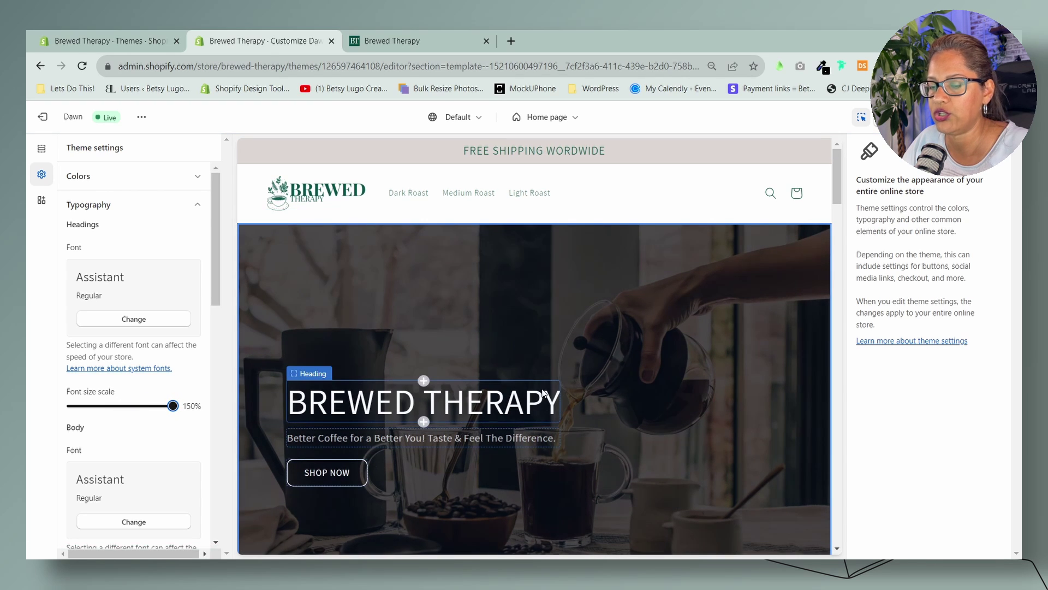
- Scroll the preview to check the enlarged headings, then reset the scale to 100%
{"action": "scroll", "coordinate": [543, 392], "scroll_direction": "down", "scroll_amount": 15}
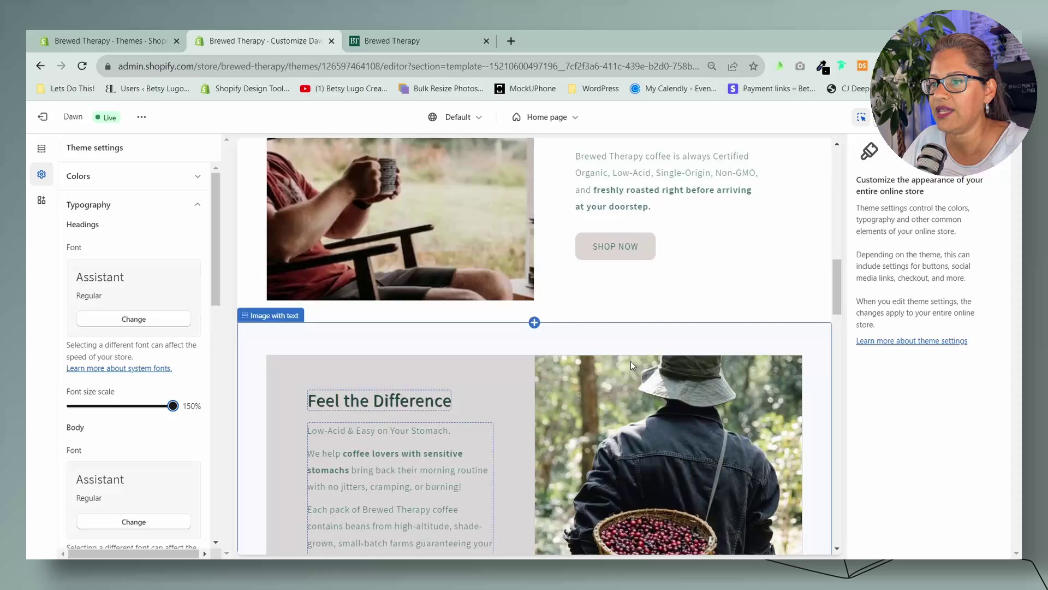
{"action": "scroll", "coordinate": [631, 361], "scroll_direction": "down", "scroll_amount": 1}
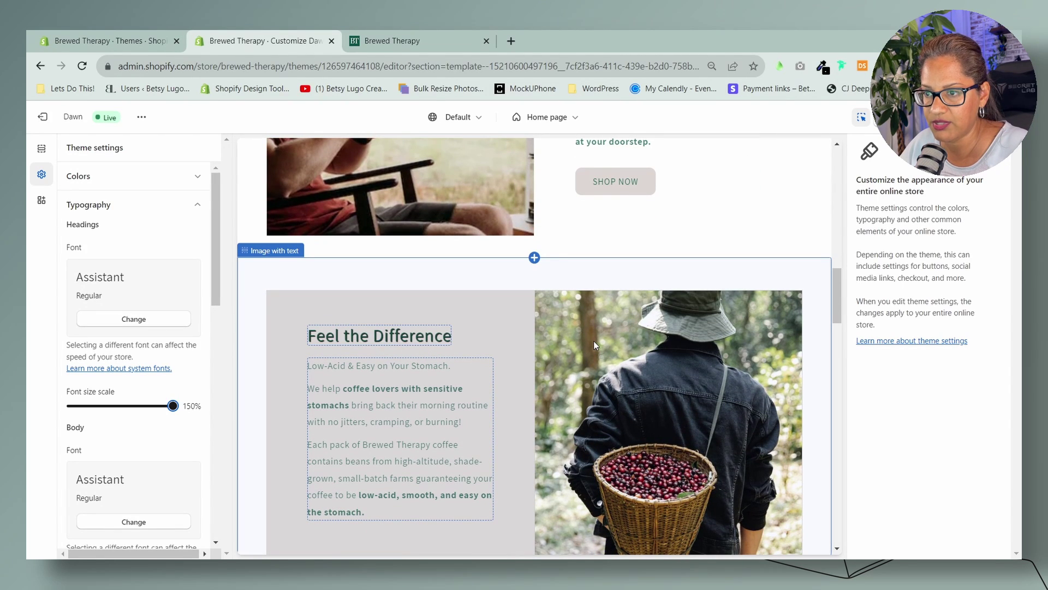
{"action": "scroll", "coordinate": [594, 343], "scroll_direction": "down", "scroll_amount": 4}
{"action": "scroll", "coordinate": [594, 343], "scroll_direction": "up", "scroll_amount": 6}
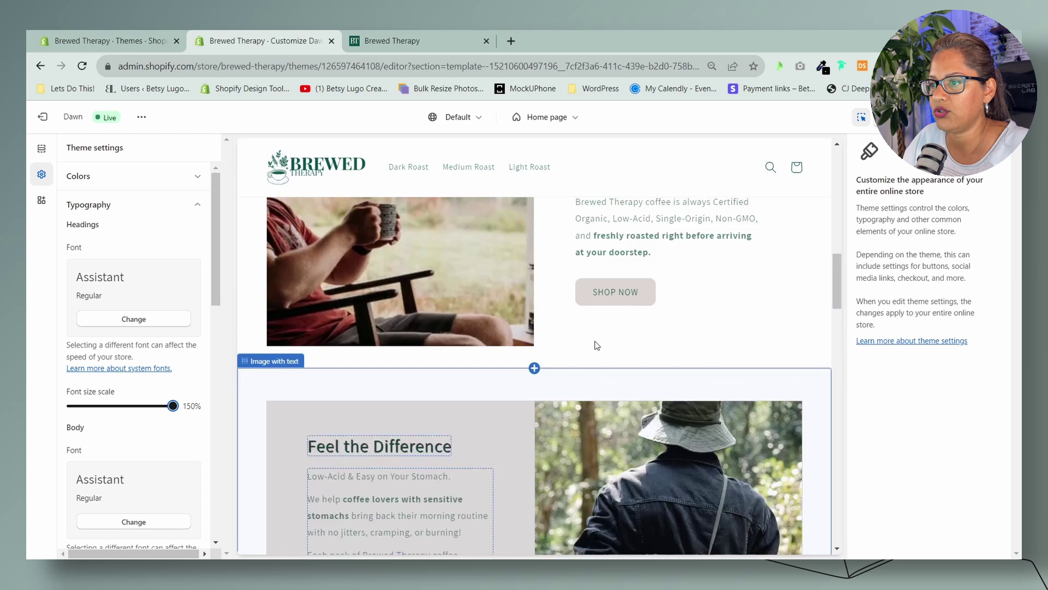
{"action": "scroll", "coordinate": [601, 345], "scroll_direction": "up", "scroll_amount": 12}
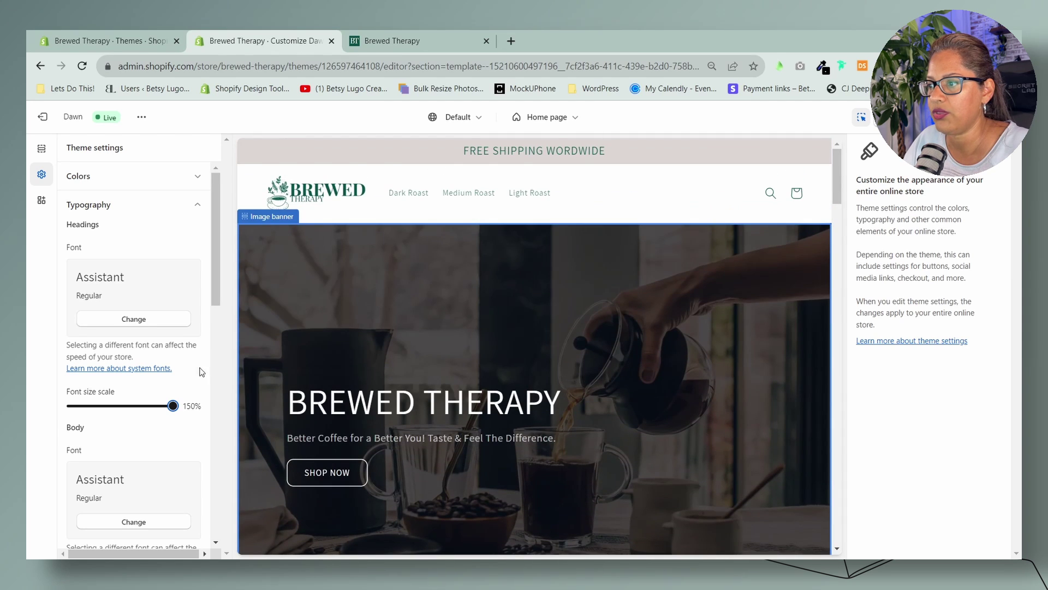
{"action": "left_click_drag", "start_coordinate": [178, 416], "coordinate": [65, 414]}
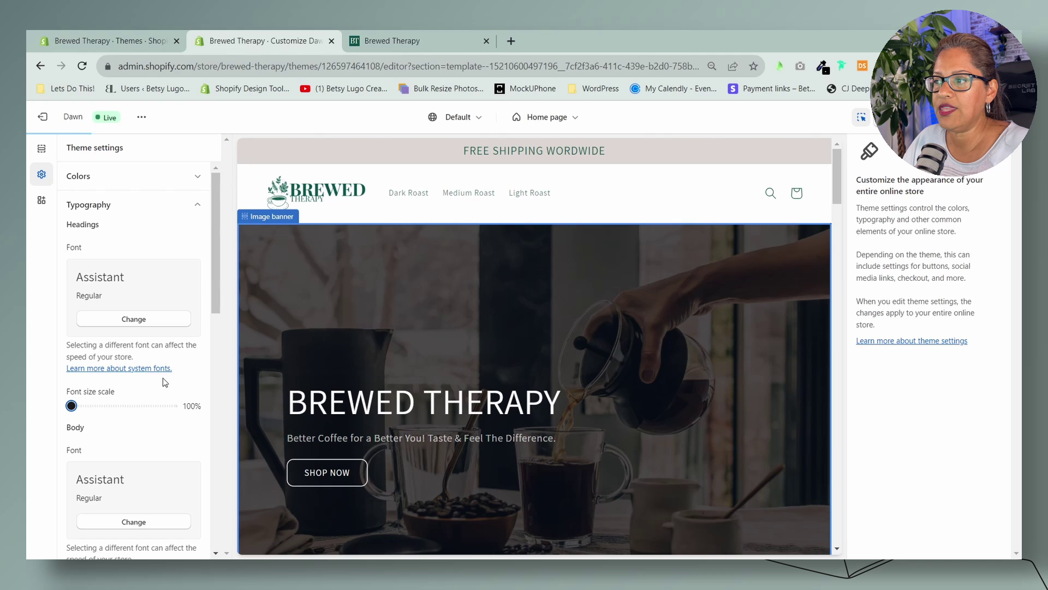
- Raise the Body font size scale to 120% then 130%, reset it to 100%, and return to Themes
{"action": "scroll", "coordinate": [163, 382], "scroll_direction": "down", "scroll_amount": 4}
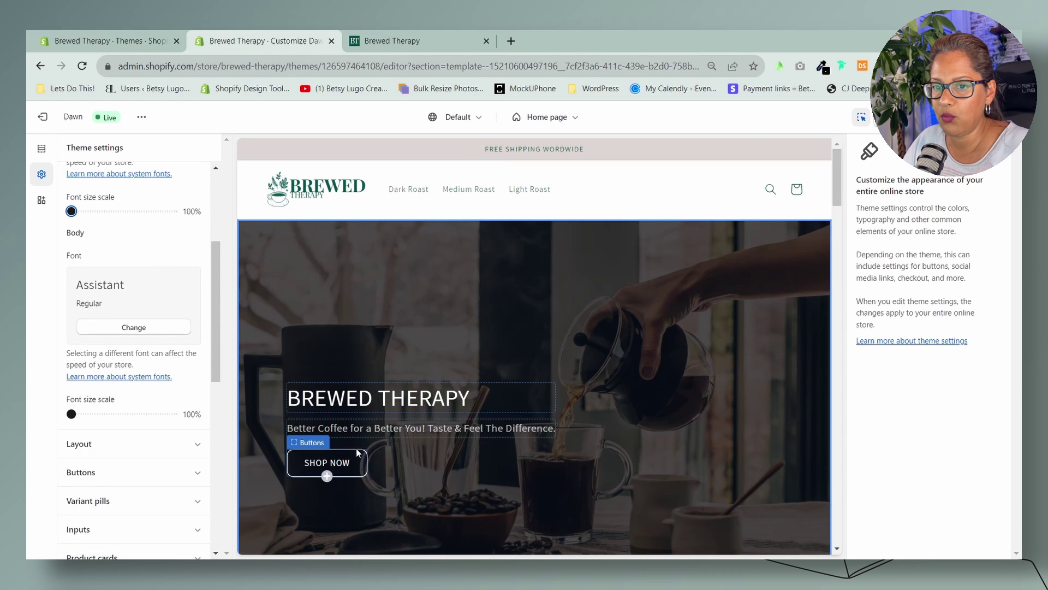
{"action": "left_click_drag", "start_coordinate": [71, 413], "coordinate": [141, 414]}
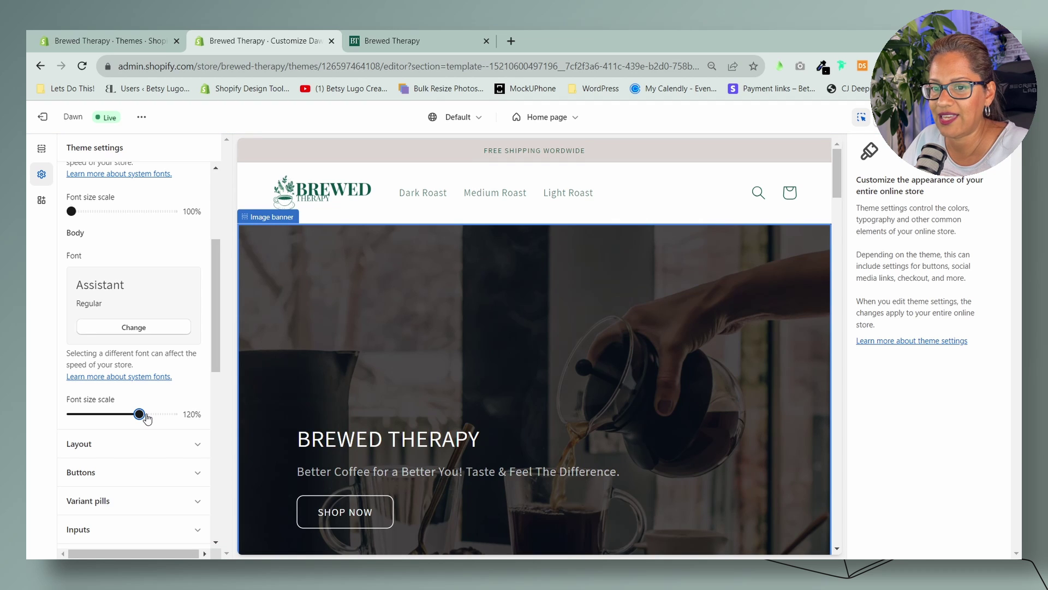
{"action": "scroll", "coordinate": [526, 411], "scroll_direction": "down", "scroll_amount": 3}
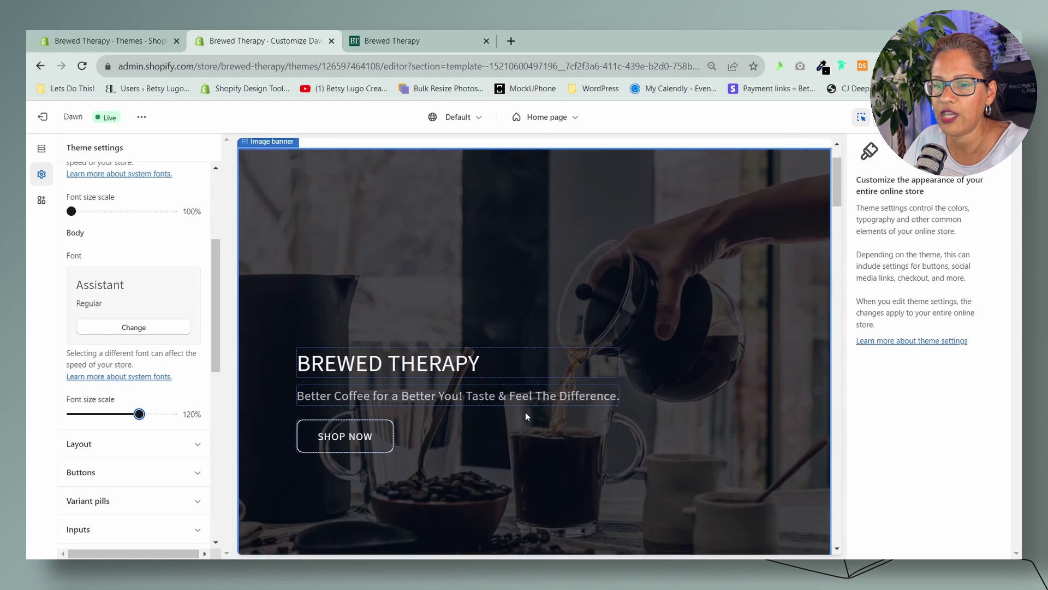
{"action": "left_click_drag", "start_coordinate": [141, 415], "coordinate": [202, 415]}
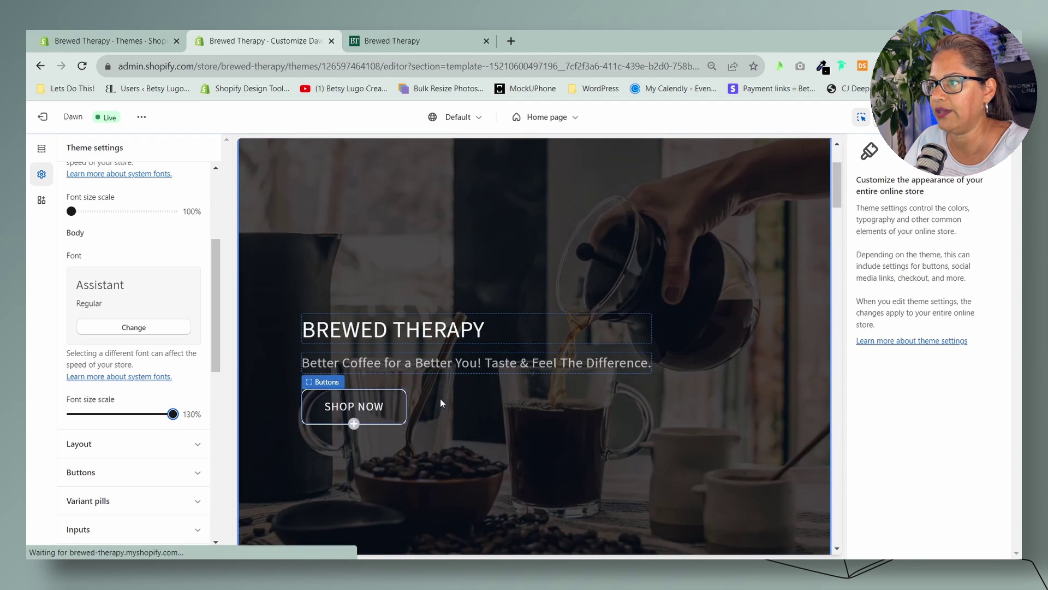
{"action": "scroll", "coordinate": [527, 382], "scroll_direction": "down", "scroll_amount": 5}
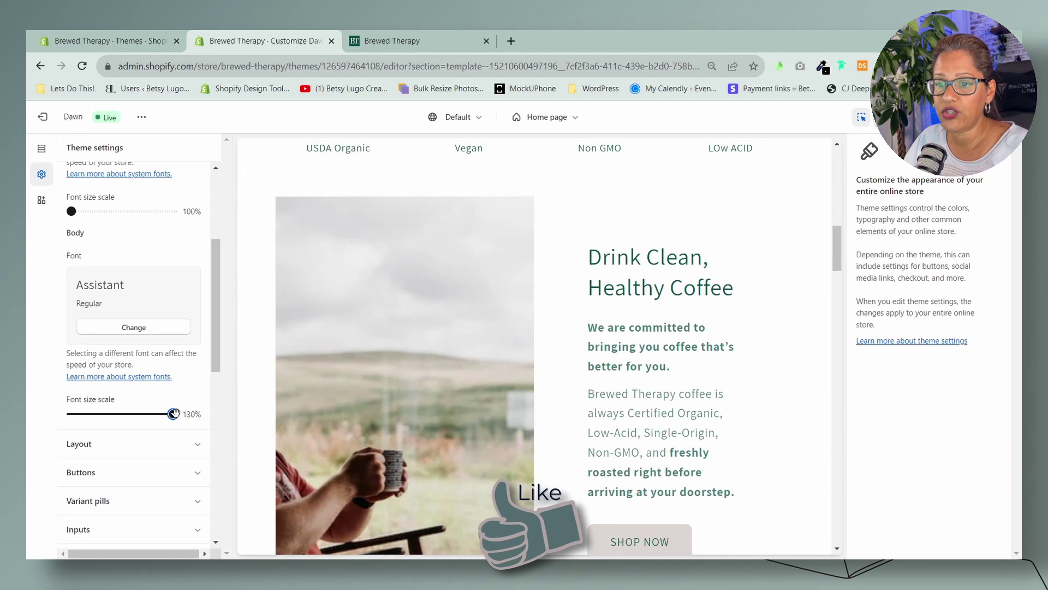
{"action": "left_click_drag", "start_coordinate": [173, 413], "coordinate": [62, 417]}
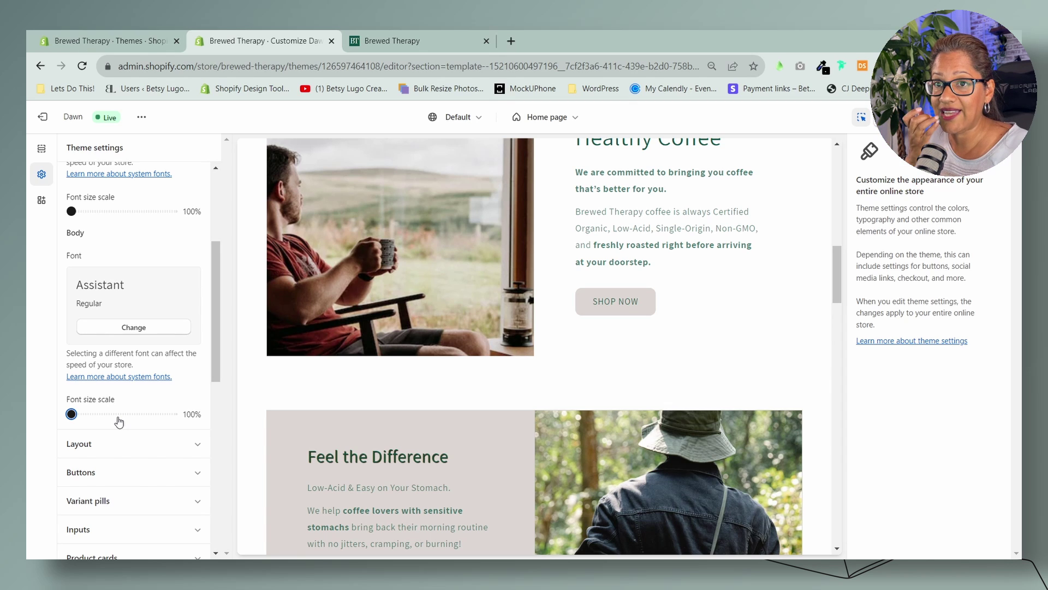
{"action": "left_click", "coordinate": [133, 40]}
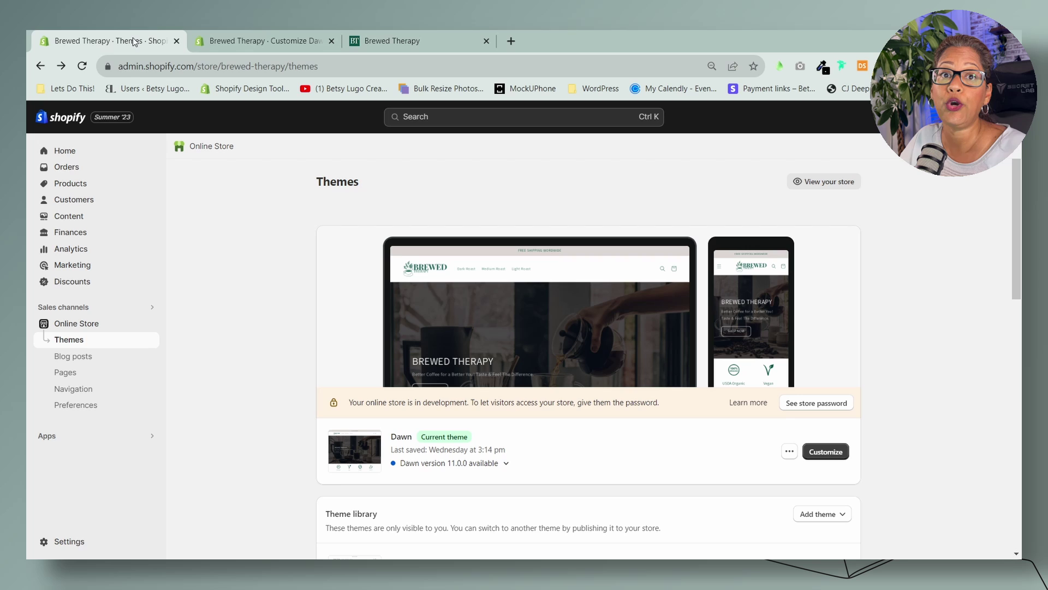
- Choose Edit code from the Dawn theme's '...' actions menu
{"action": "left_click", "coordinate": [789, 452]}
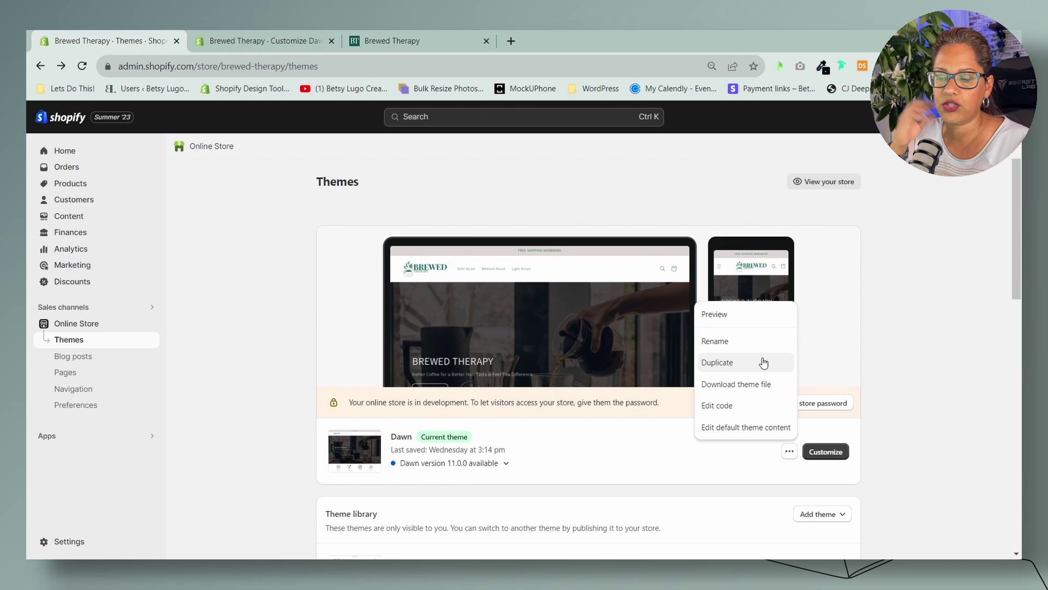
{"action": "left_click", "coordinate": [728, 406]}
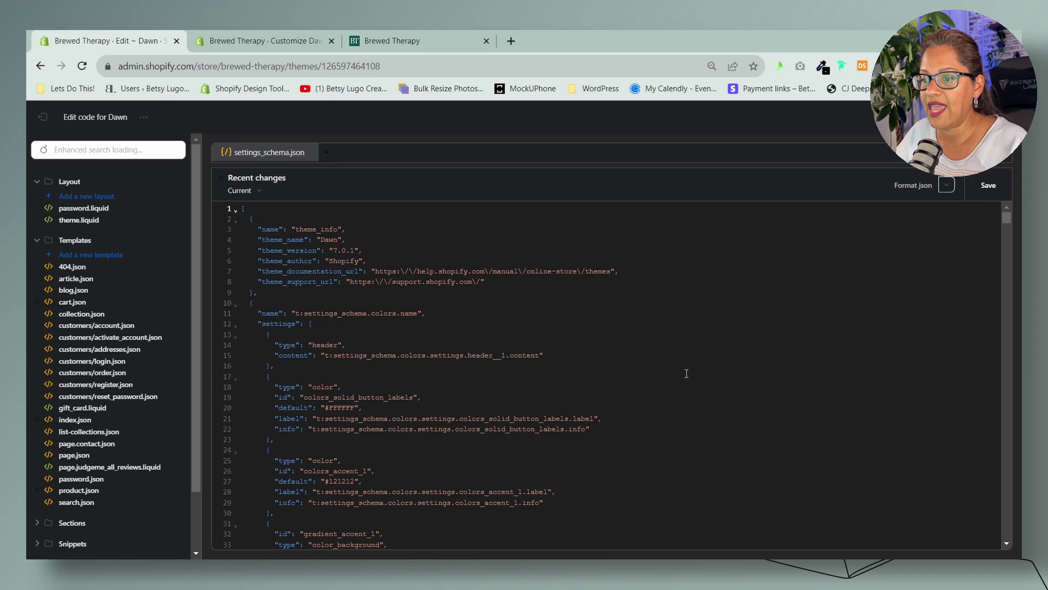
- Open Config > settings_schema.json and scroll to the heading_scale range block near line 104
{"action": "left_click", "coordinate": [36, 240]}
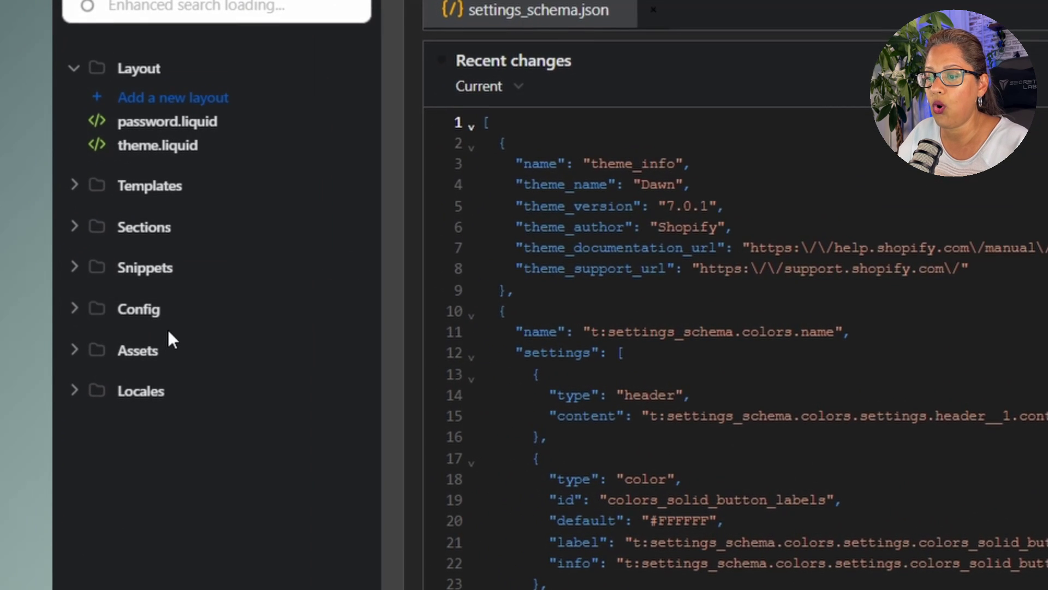
{"action": "left_click", "coordinate": [155, 322]}
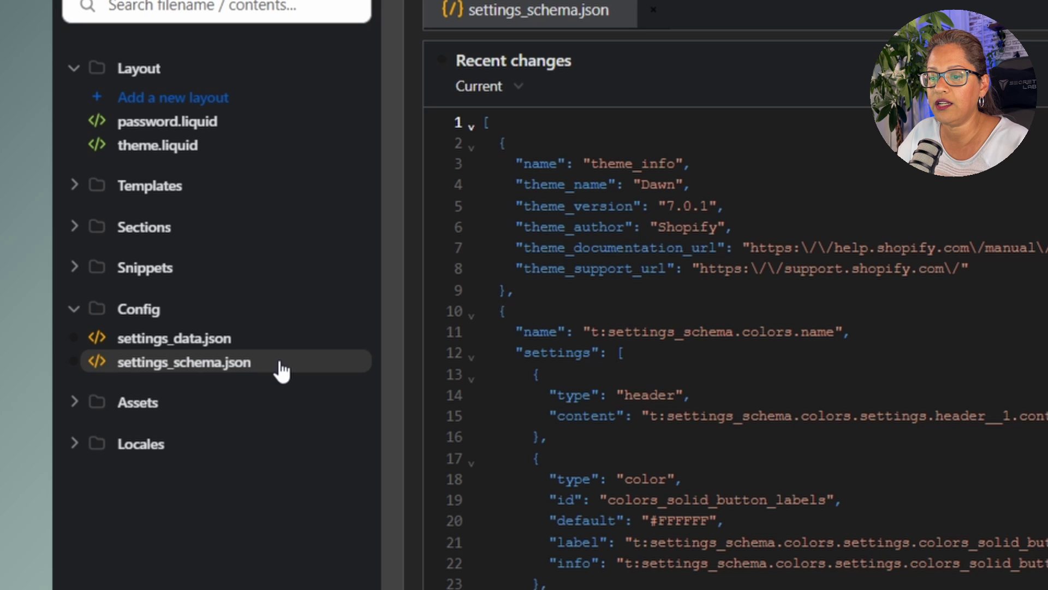
{"action": "scroll", "coordinate": [720, 334], "scroll_direction": "down", "scroll_amount": 10}
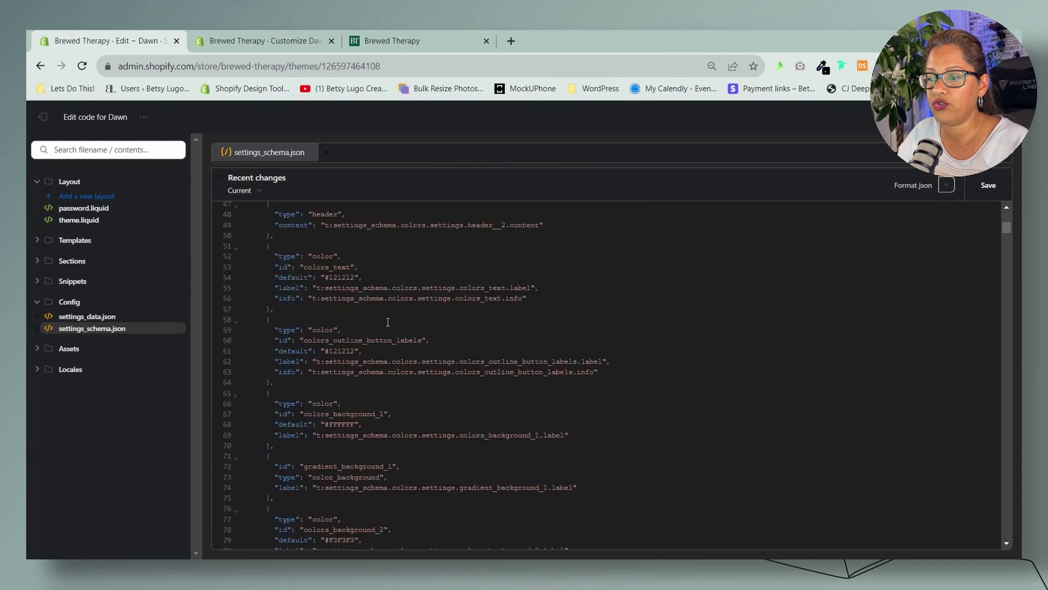
{"action": "scroll", "coordinate": [387, 322], "scroll_direction": "down", "scroll_amount": 9}
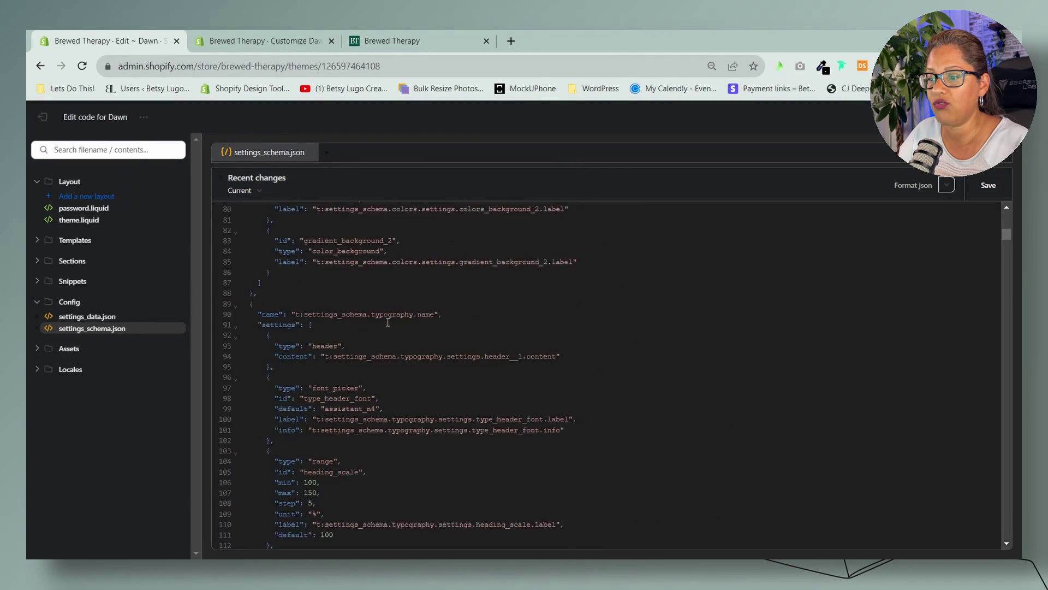
{"action": "scroll", "coordinate": [388, 322], "scroll_direction": "down", "scroll_amount": 3}
{"action": "scroll", "coordinate": [387, 322], "scroll_direction": "up", "scroll_amount": 2}
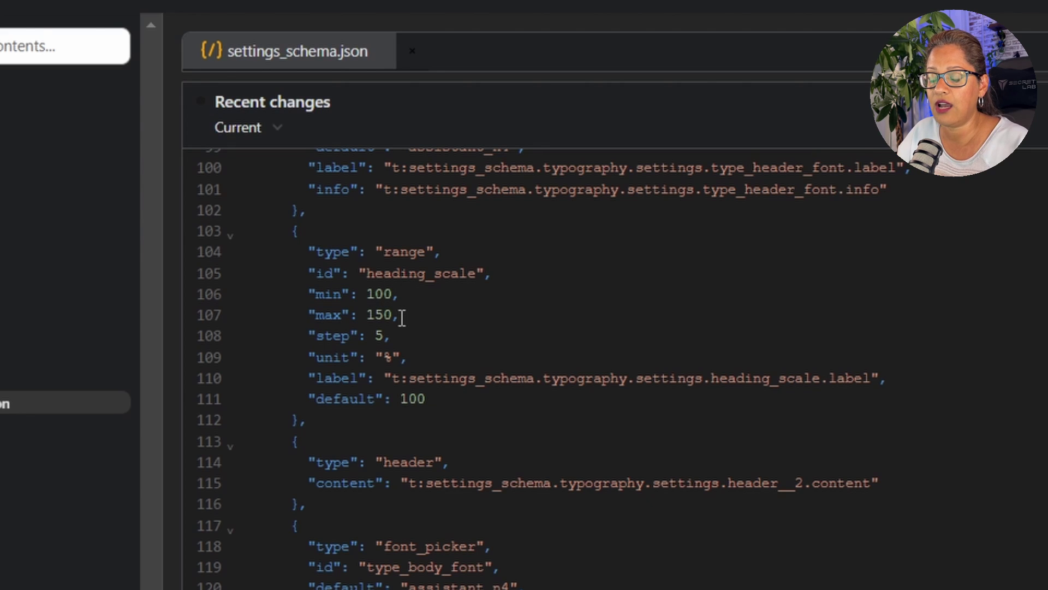
- Change the heading_scale range to min 50 and max 200
{"action": "left_click", "coordinate": [385, 295]}
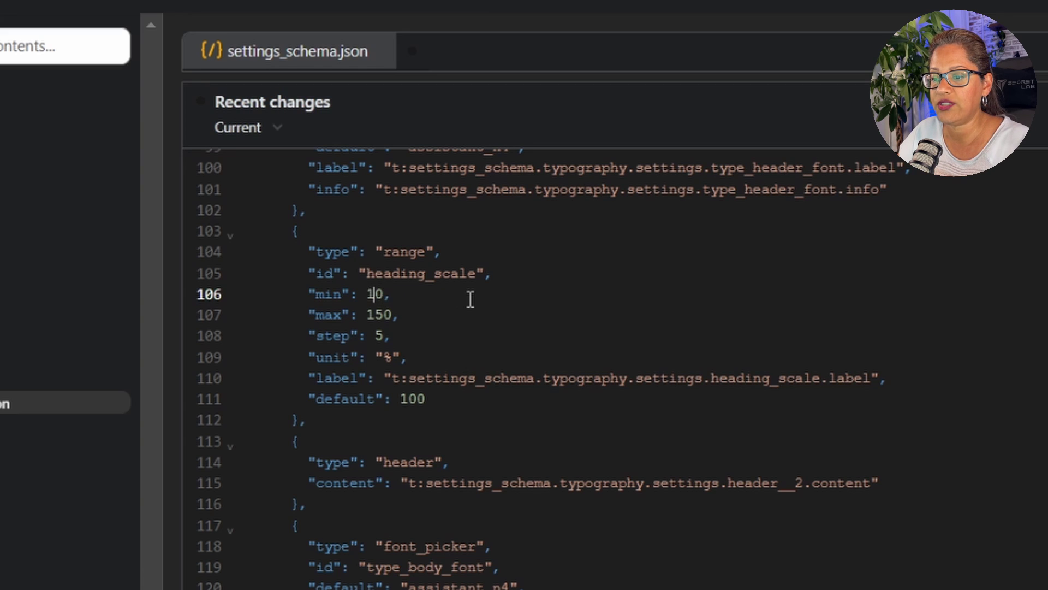
{"action": "key", "text": "BackSpace"}
{"action": "type", "text": "5"}
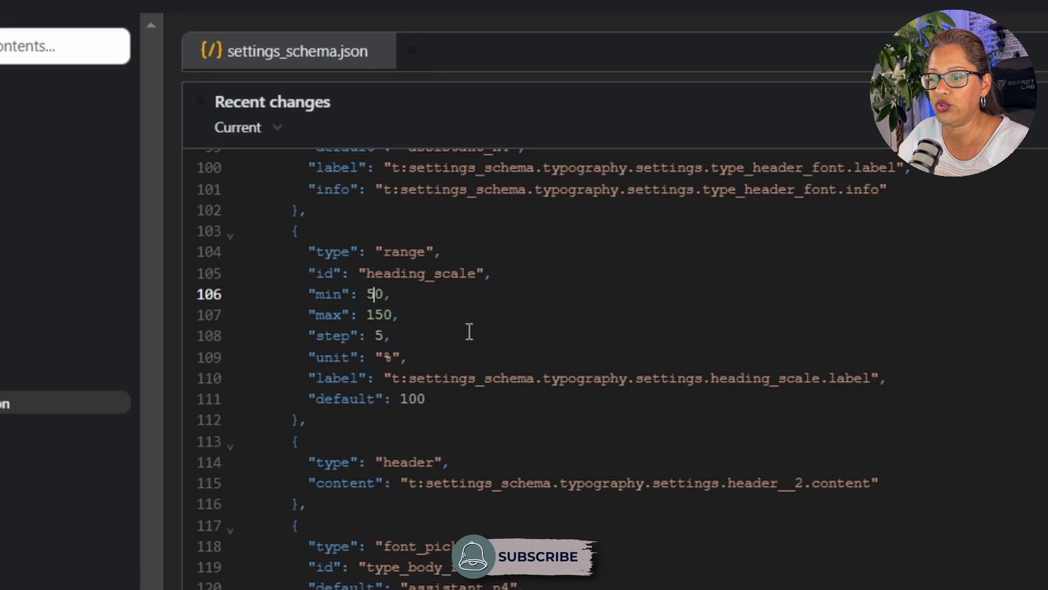
{"action": "left_click", "coordinate": [391, 315]}
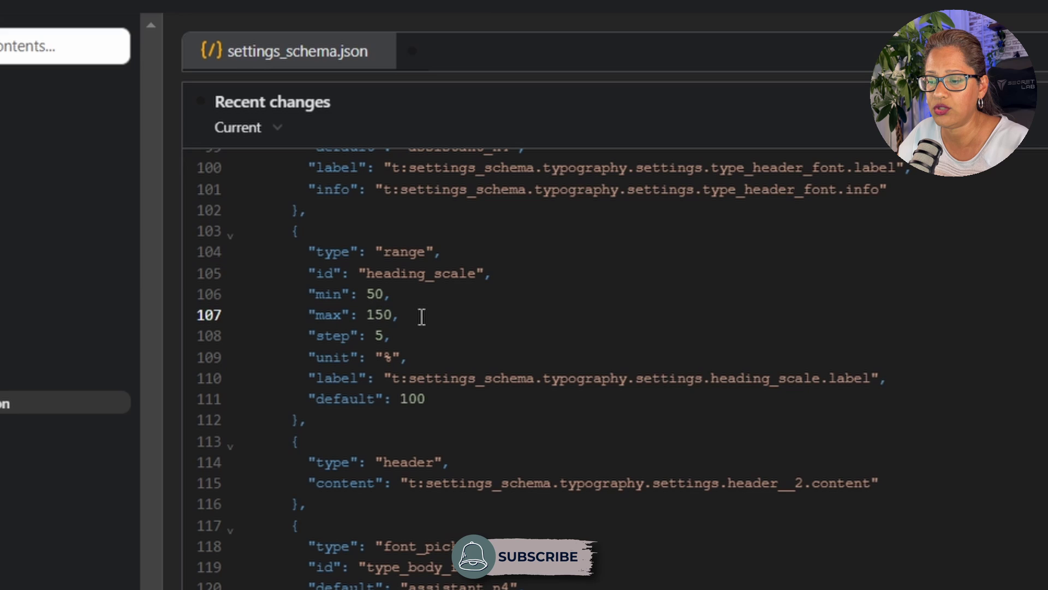
{"action": "key", "text": "BackSpace"}
{"action": "key", "text": "BackSpace"}
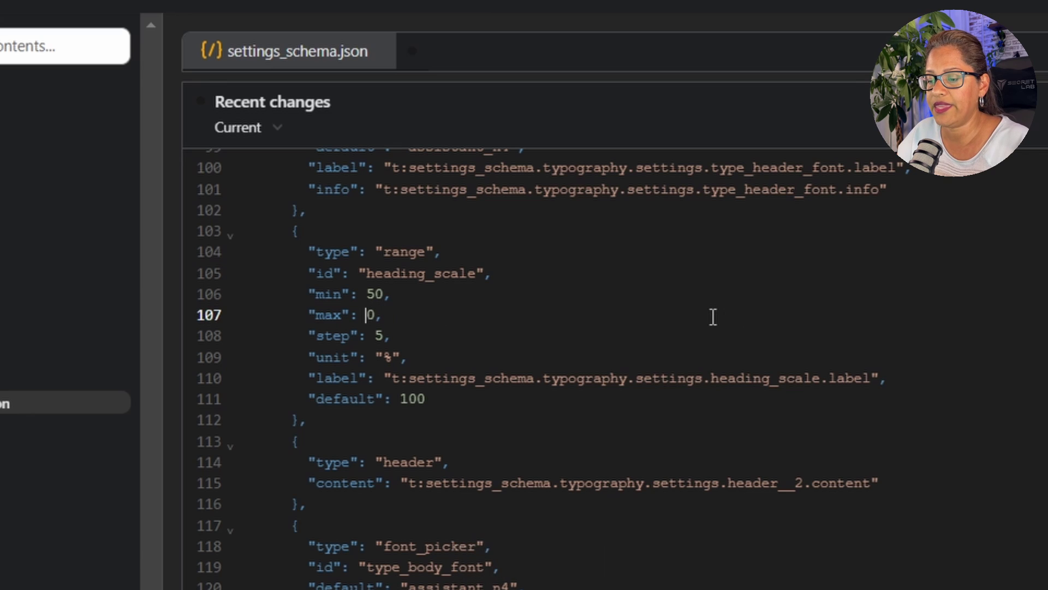
{"action": "type", "text": "20"}
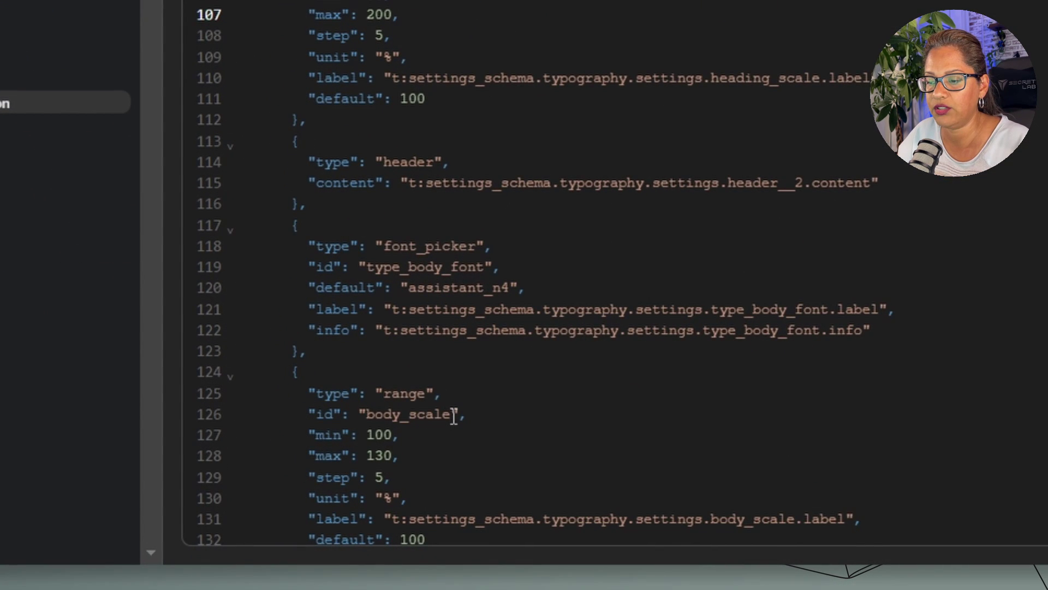
- Change the body_scale range to min 50 and max 200
{"action": "left_click", "coordinate": [384, 435]}
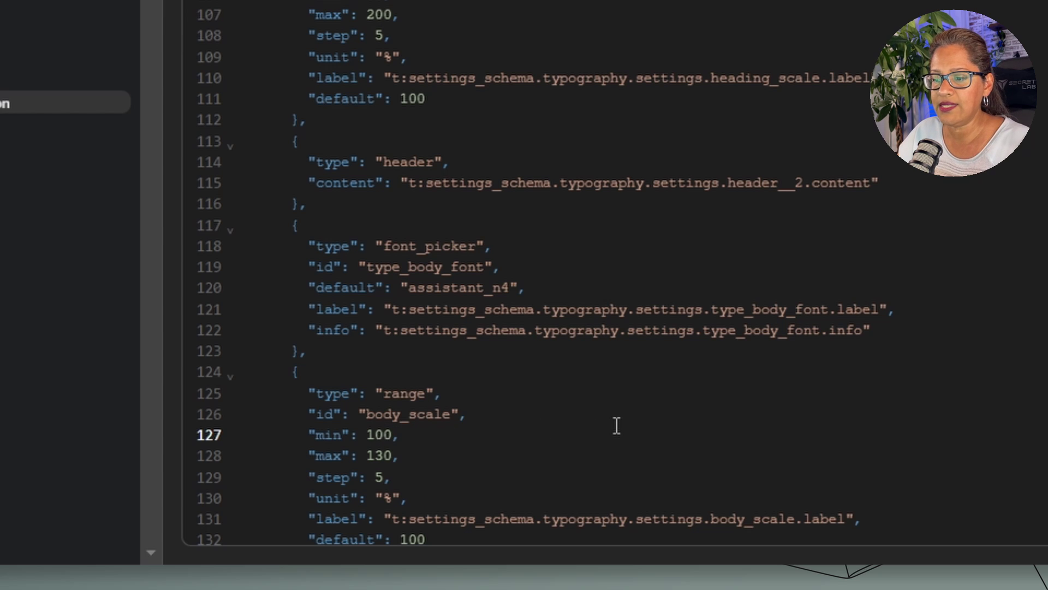
{"action": "key", "text": "BackSpace"}
{"action": "key", "text": "BackSpace"}
{"action": "type", "text": "5"}
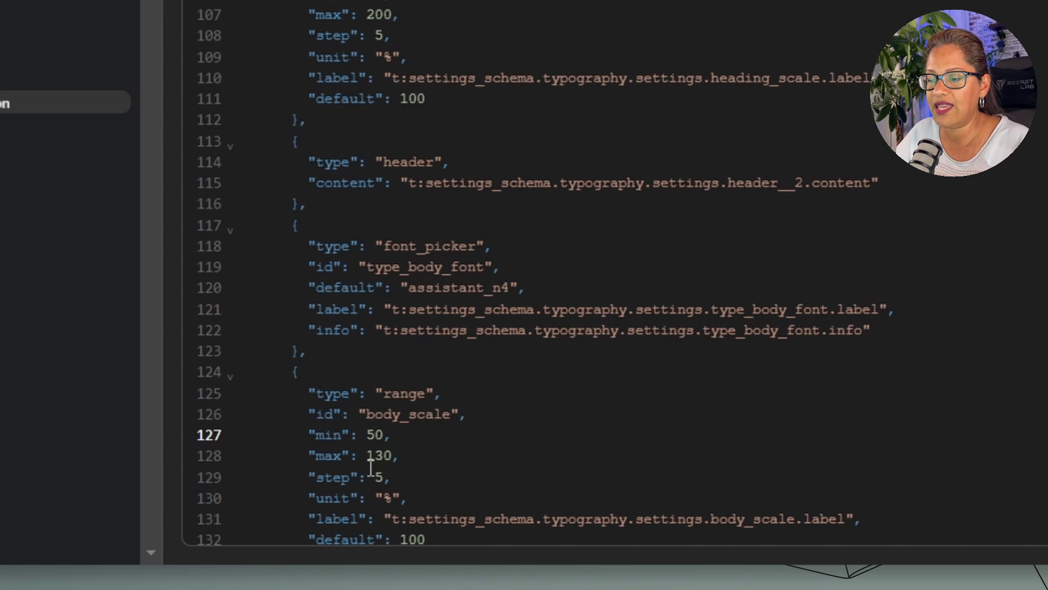
{"action": "left_click", "coordinate": [384, 456]}
{"action": "key", "text": "BackSpace"}
{"action": "key", "text": "BackSpace"}
{"action": "type", "text": "2"}
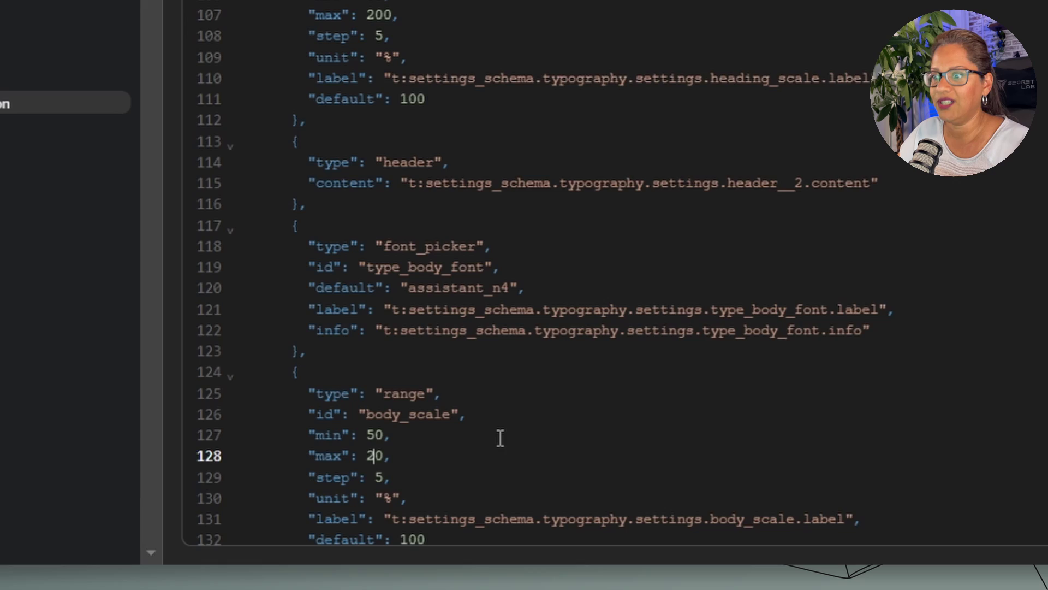
{"action": "type", "text": "0"}
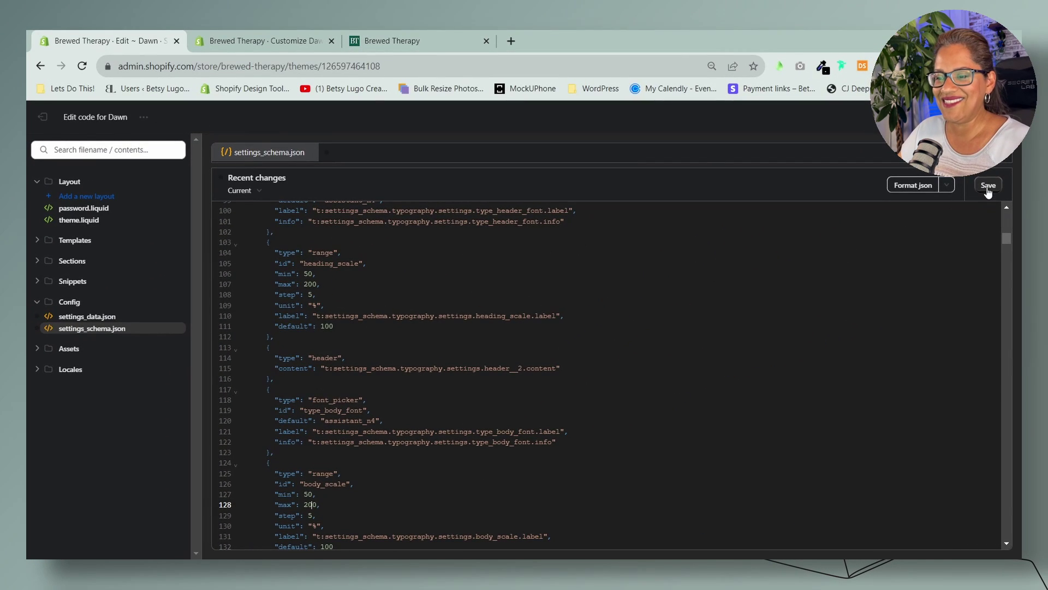
- Save settings_schema.json and switch to the Customize Dawn tab
{"action": "left_click", "coordinate": [987, 186]}
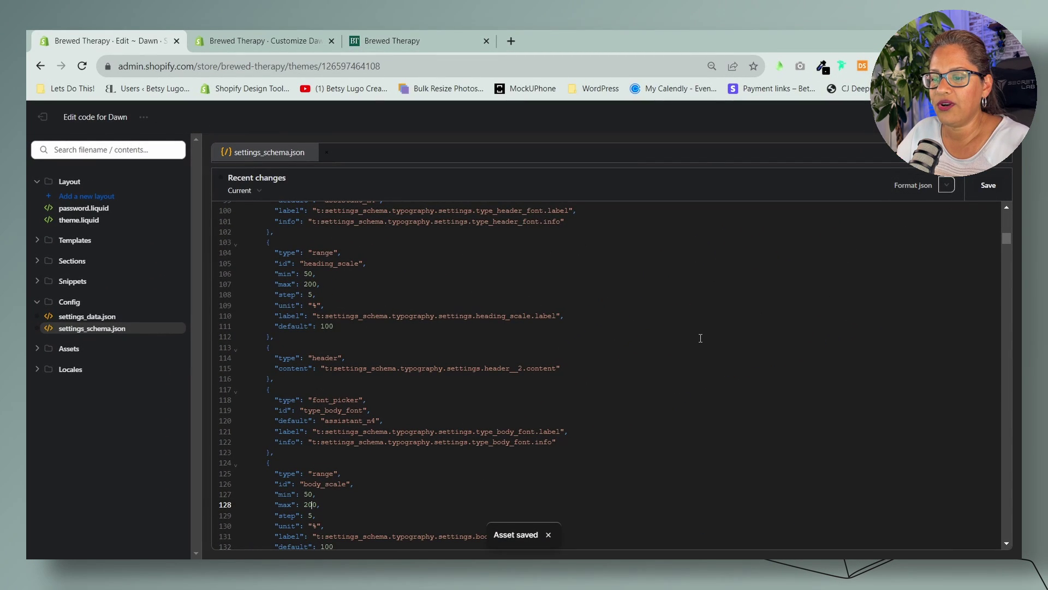
{"action": "scroll", "coordinate": [701, 338], "scroll_direction": "up", "scroll_amount": 4}
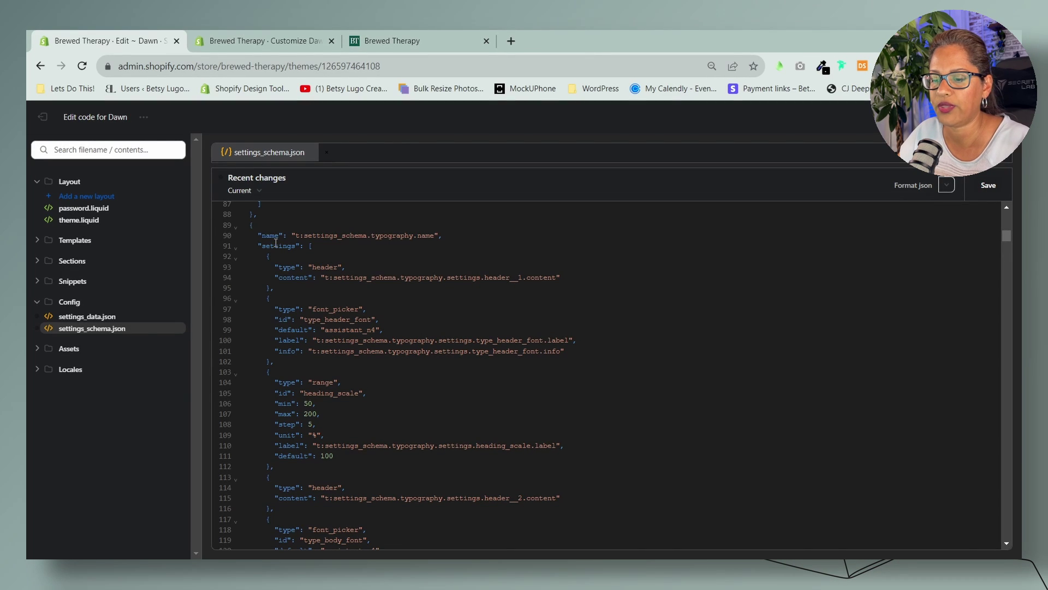
{"action": "left_click", "coordinate": [293, 42]}
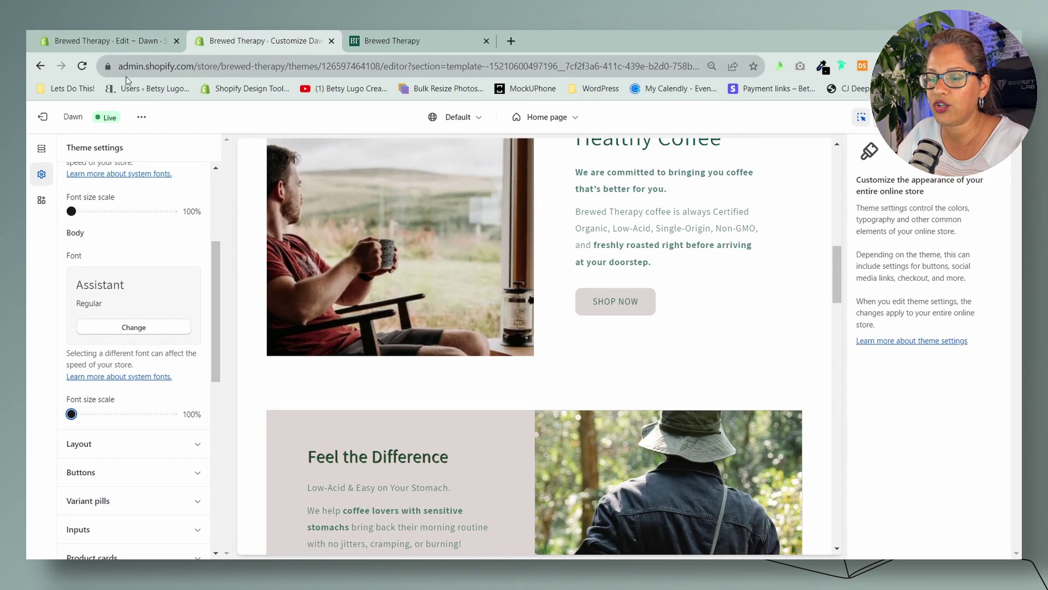
- Reload the customizer and set the Headings font size scale to 200%
{"action": "left_click", "coordinate": [84, 66]}
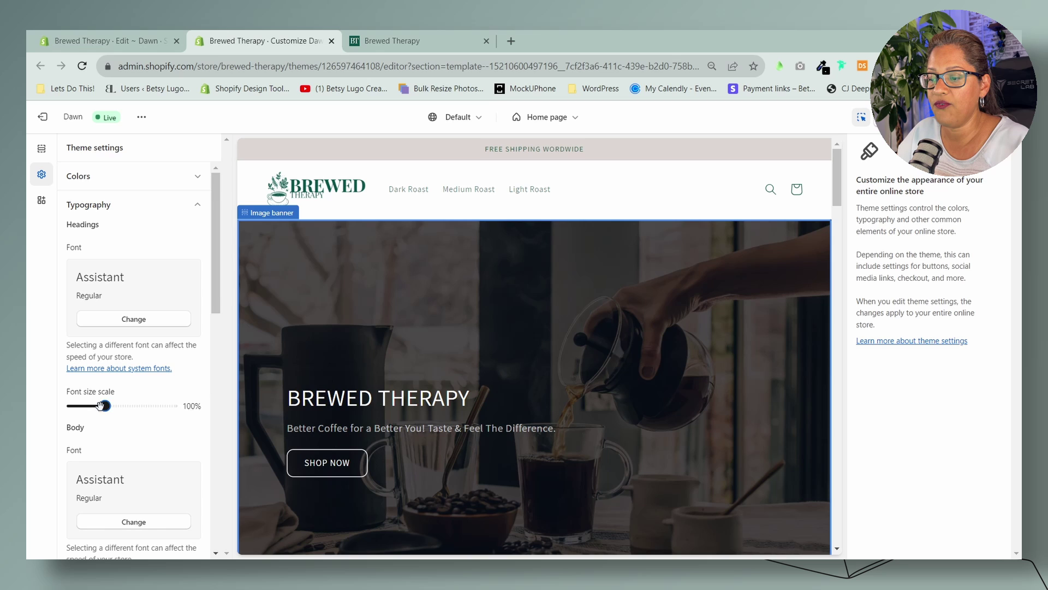
{"action": "left_click_drag", "start_coordinate": [104, 405], "coordinate": [175, 405]}
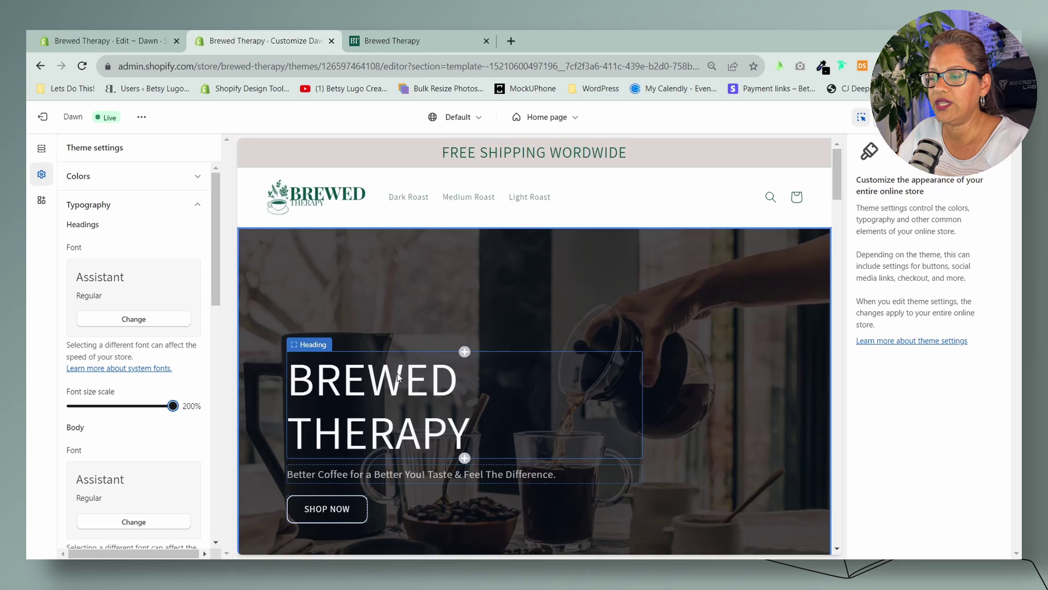
{"action": "scroll", "coordinate": [397, 377], "scroll_direction": "down", "scroll_amount": 5}
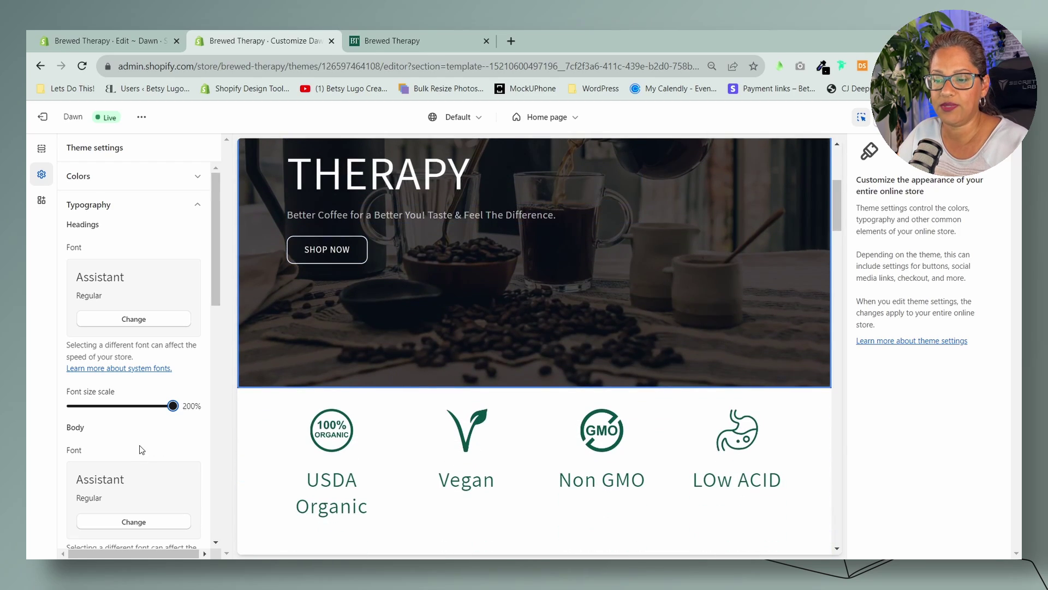